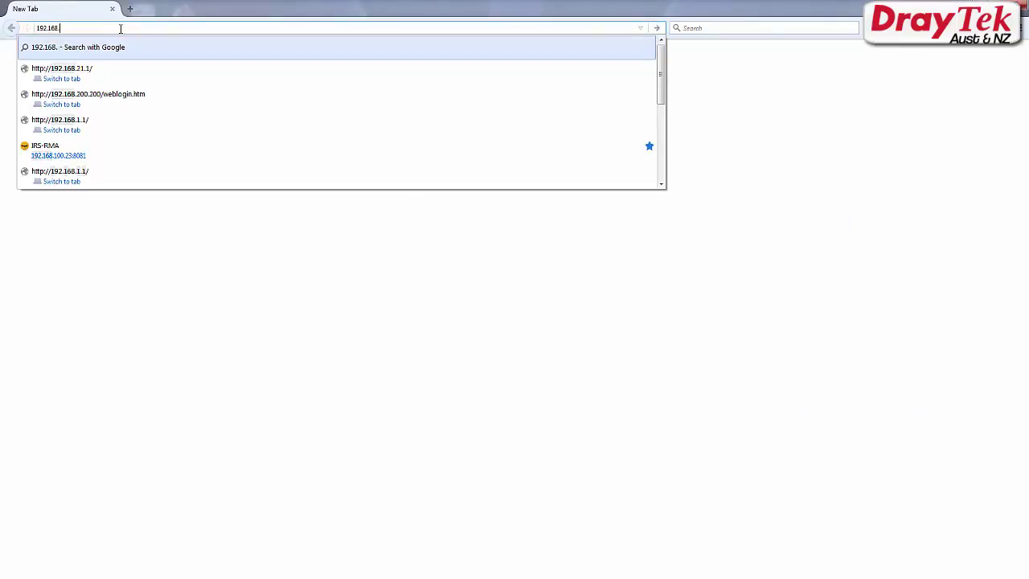
Step: Load the Vigor2860 login page at 192.168.21.1 and enter the administrator username and password
{"action": "type", "text": "21.1"}
{"action": "key", "text": "Return"}
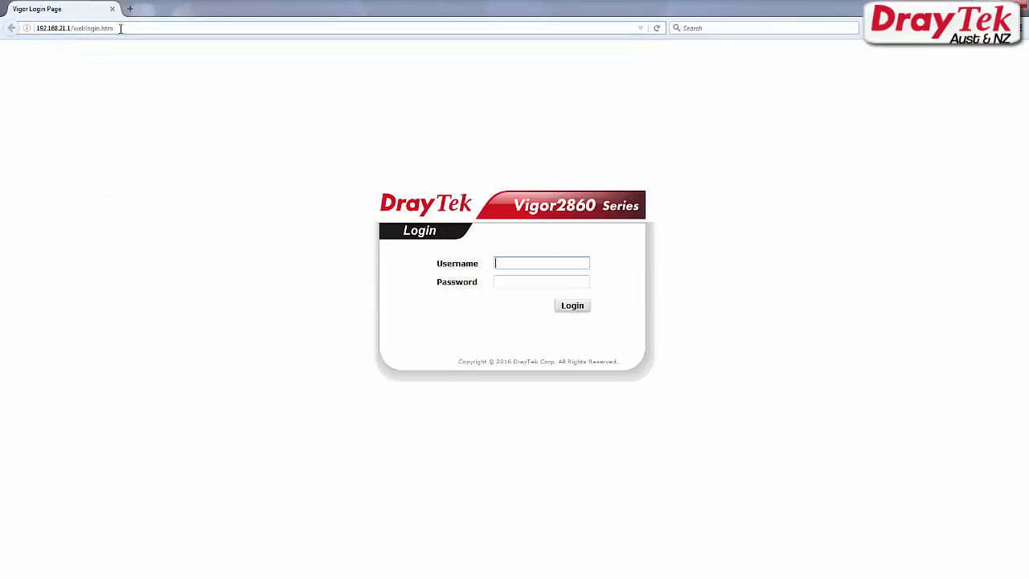
{"action": "type", "text": "admin"}
{"action": "key", "text": "Tab"}
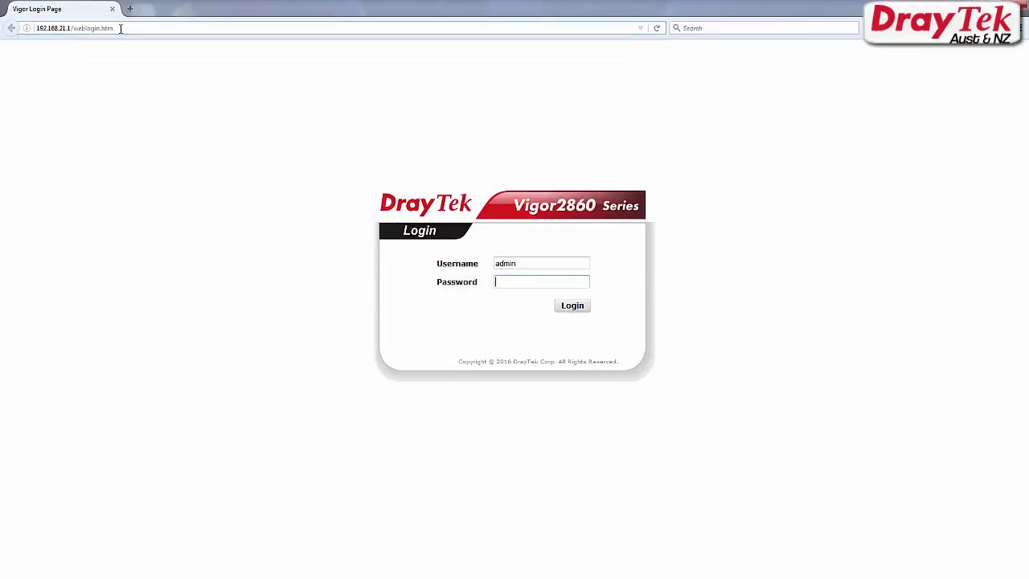
{"action": "type", "text": "admin"}
Step: Log in and view Online Status > Physical Connection, highlighting the WAN 1 status
{"action": "left_click", "coordinate": [572, 311]}
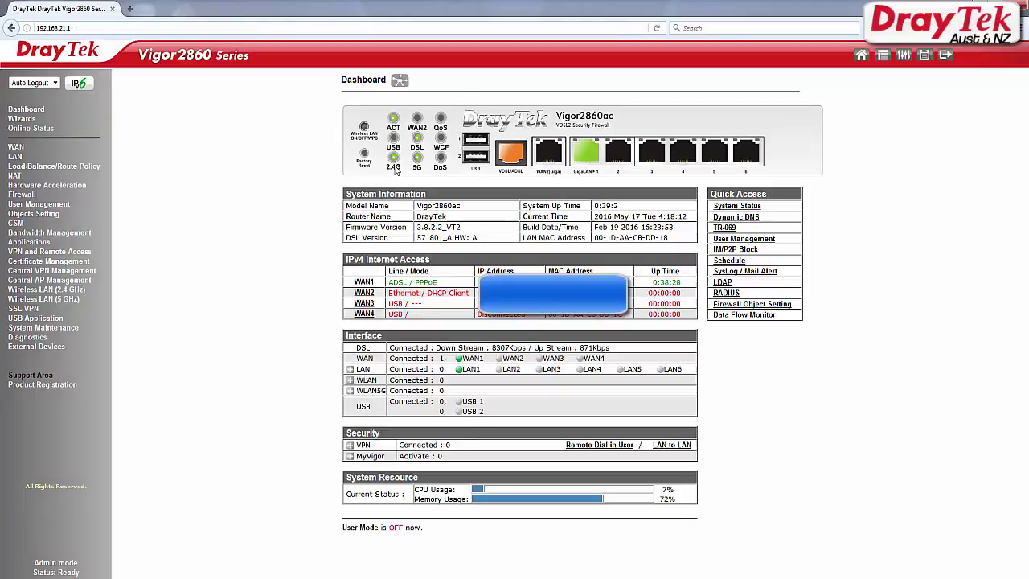
{"action": "left_click", "coordinate": [36, 130]}
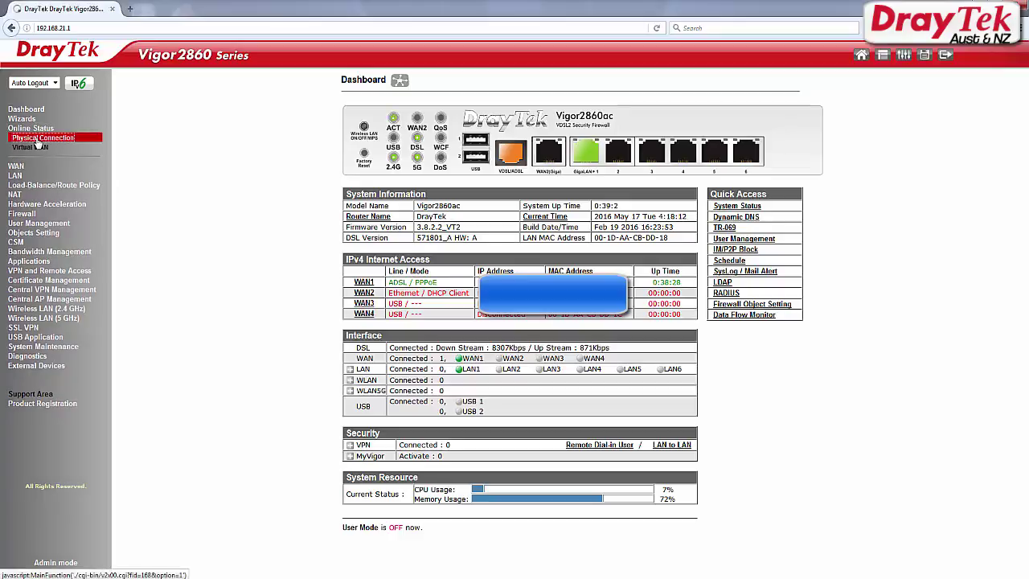
{"action": "left_click", "coordinate": [38, 139]}
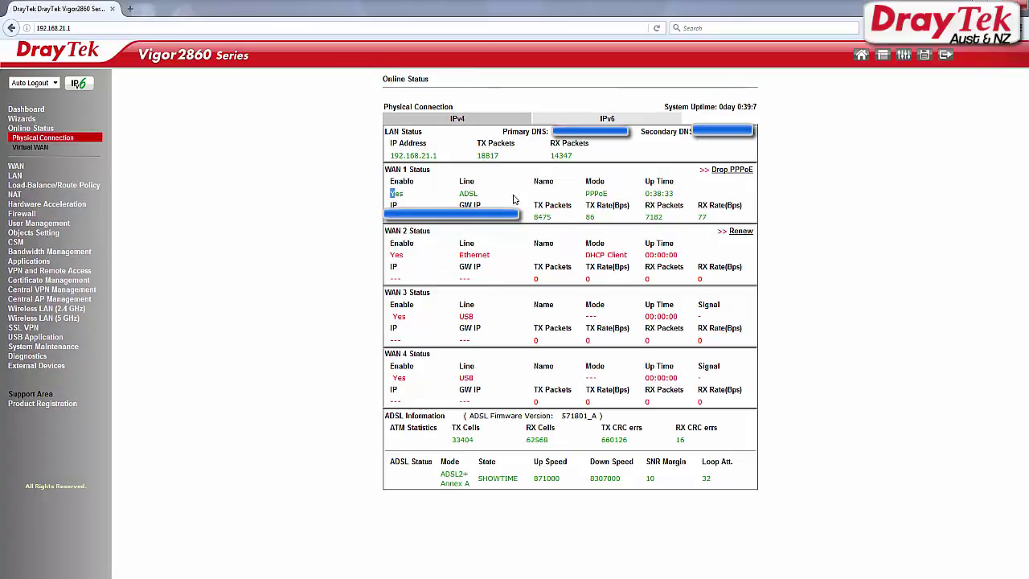
{"action": "left_click_drag", "start_coordinate": [515, 199], "coordinate": [741, 221]}
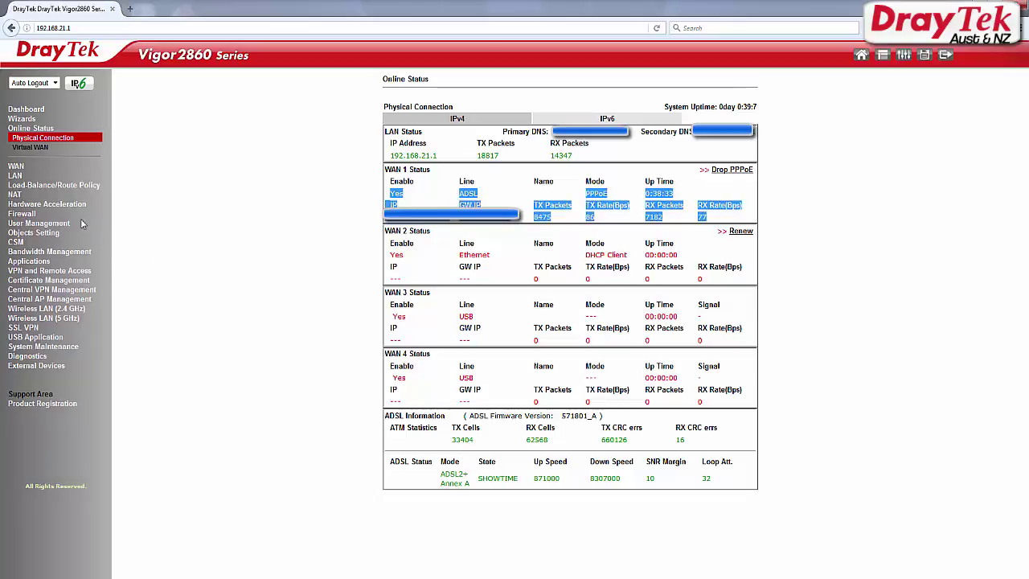
Step: Open LAN-to-LAN profile 1, name it PPTP_VPN and enable it as a dial-in profile
{"action": "left_click", "coordinate": [44, 272]}
{"action": "left_click", "coordinate": [32, 309]}
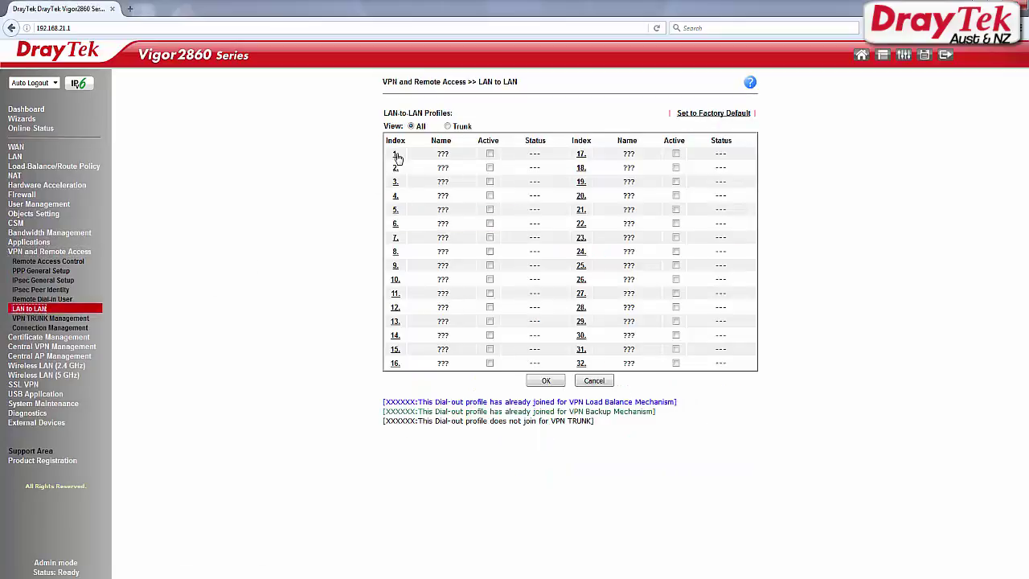
{"action": "left_click", "coordinate": [395, 155]}
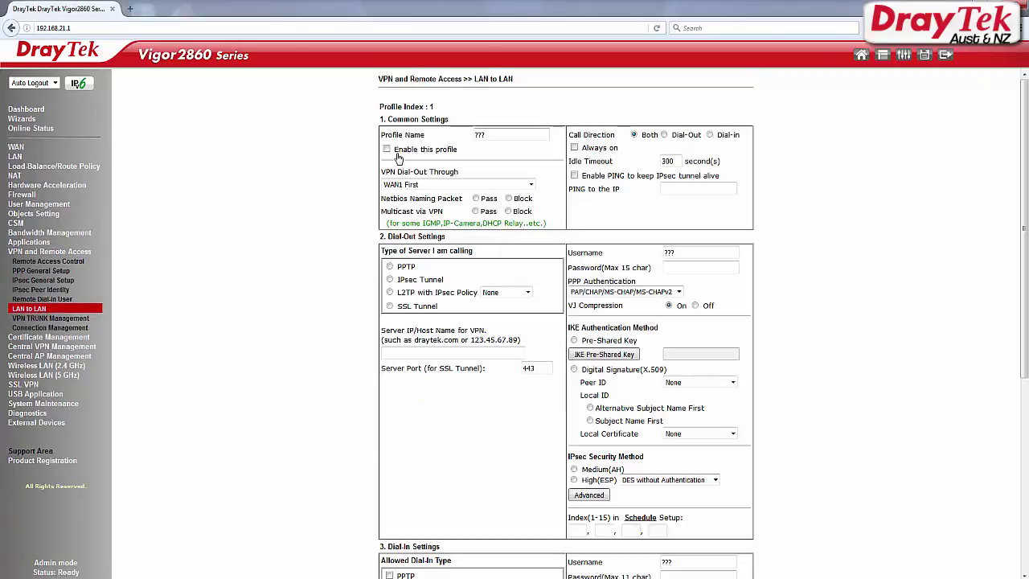
{"action": "left_click_drag", "start_coordinate": [493, 135], "coordinate": [452, 138]}
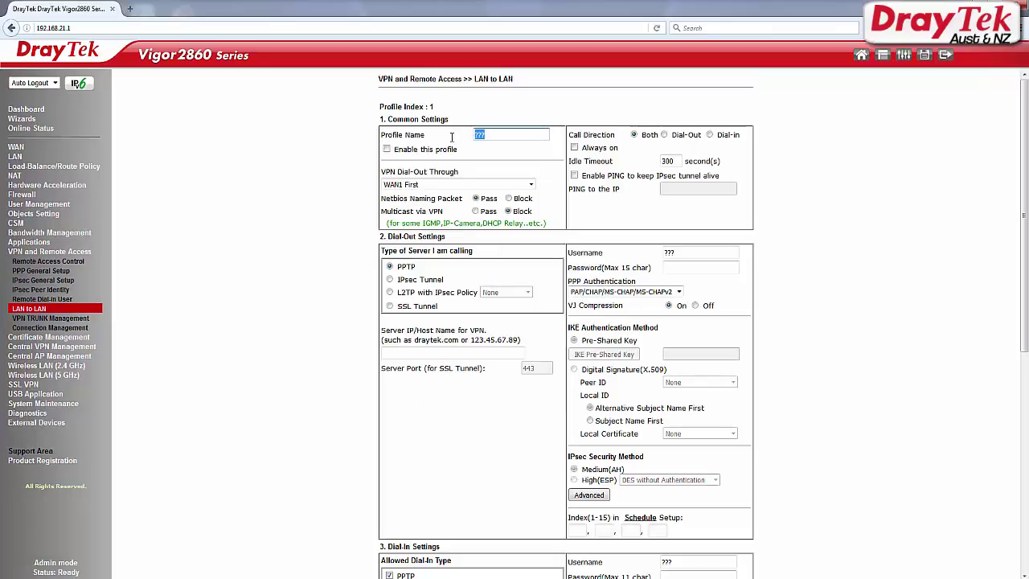
{"action": "type", "text": "PPTP_VP"}
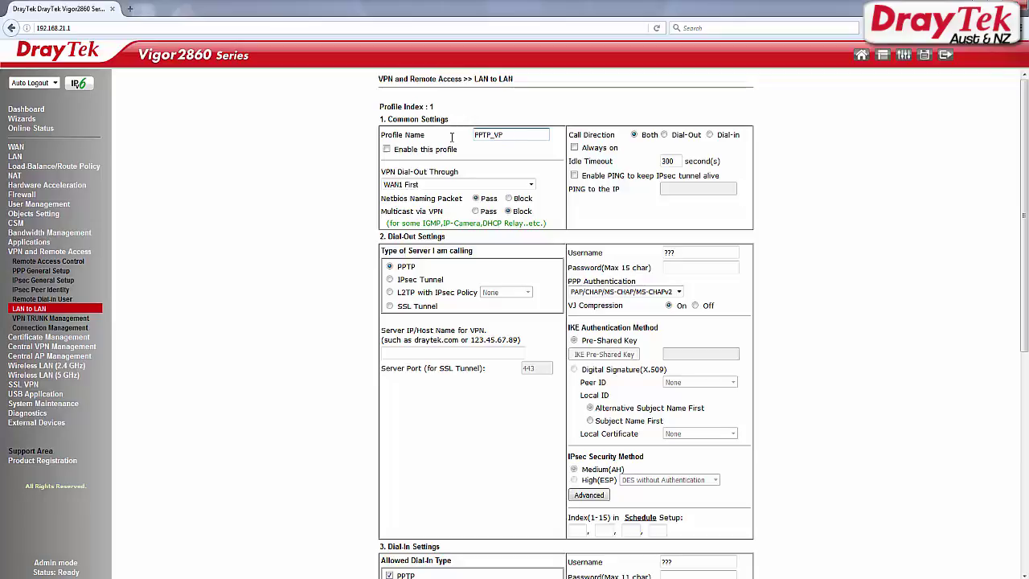
{"action": "type", "text": "N"}
{"action": "left_click", "coordinate": [387, 149]}
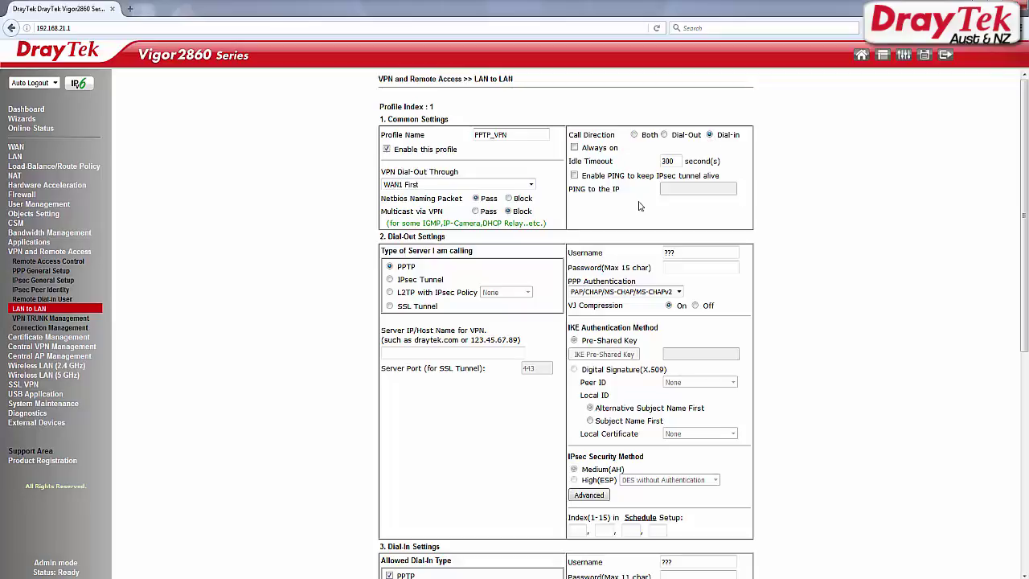
Step: Allow only PPTP dial-in by unticking SSL Tunnel, L2TP and IPsec, and enter the dial-in credentials
{"action": "scroll", "coordinate": [643, 207], "scroll_direction": "down", "scroll_amount": 4}
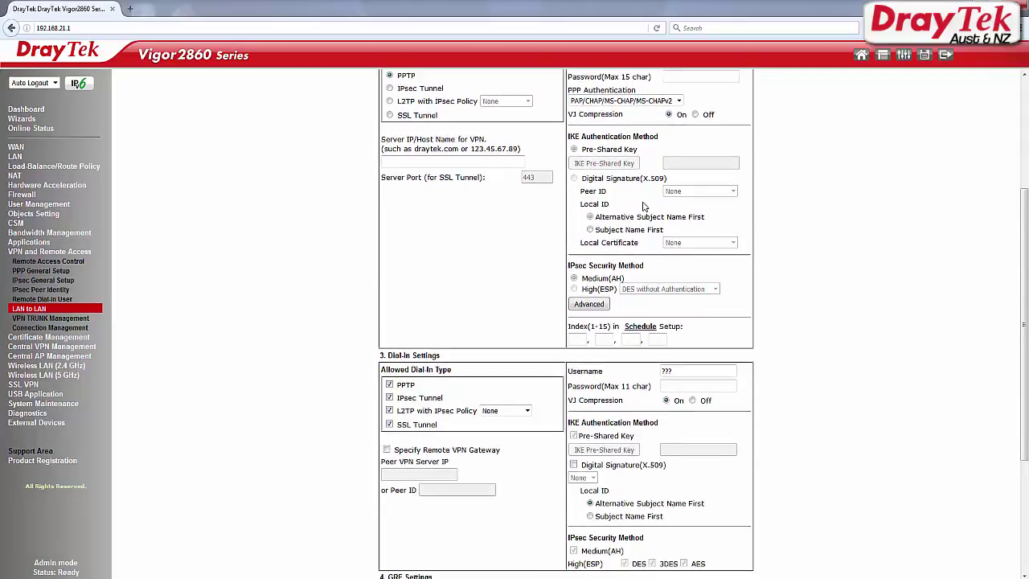
{"action": "scroll", "coordinate": [643, 206], "scroll_direction": "down", "scroll_amount": 4}
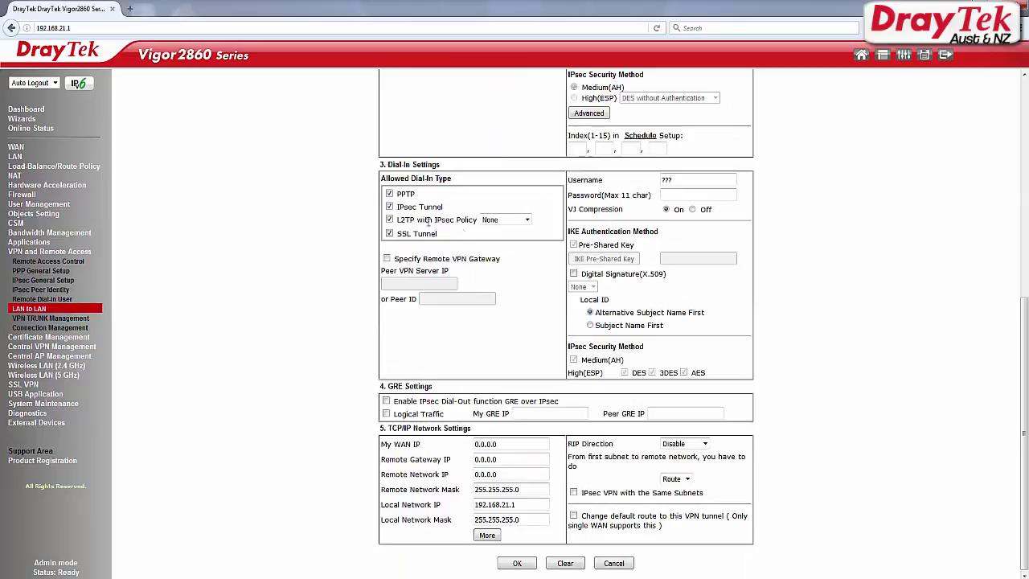
{"action": "left_click", "coordinate": [389, 233]}
{"action": "left_click", "coordinate": [389, 219]}
{"action": "left_click", "coordinate": [390, 207]}
{"action": "double_click", "coordinate": [680, 181]}
{"action": "type", "text": "test"}
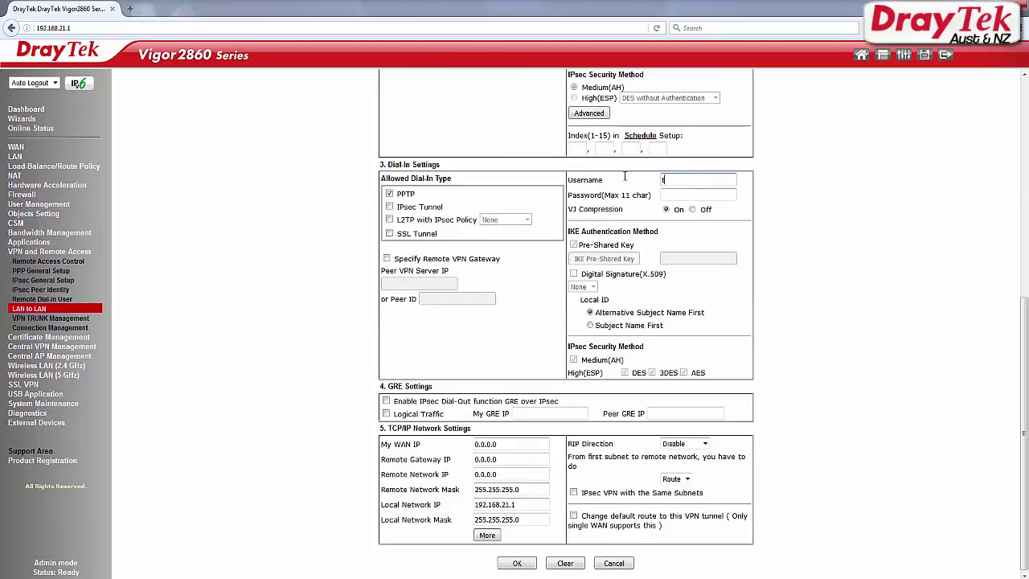
{"action": "left_click", "coordinate": [695, 196]}
{"action": "type", "text": "test"}
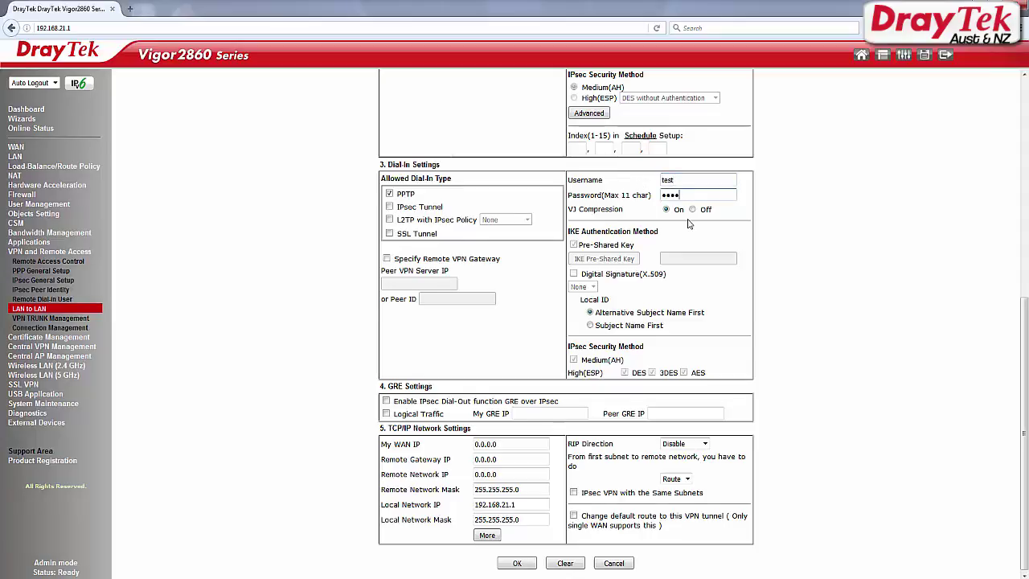
Step: Set the Remote Network IP to 192.168.1.1 and save the PPTP_VPN profile with OK
{"action": "scroll", "coordinate": [695, 197], "scroll_direction": "down", "scroll_amount": 1}
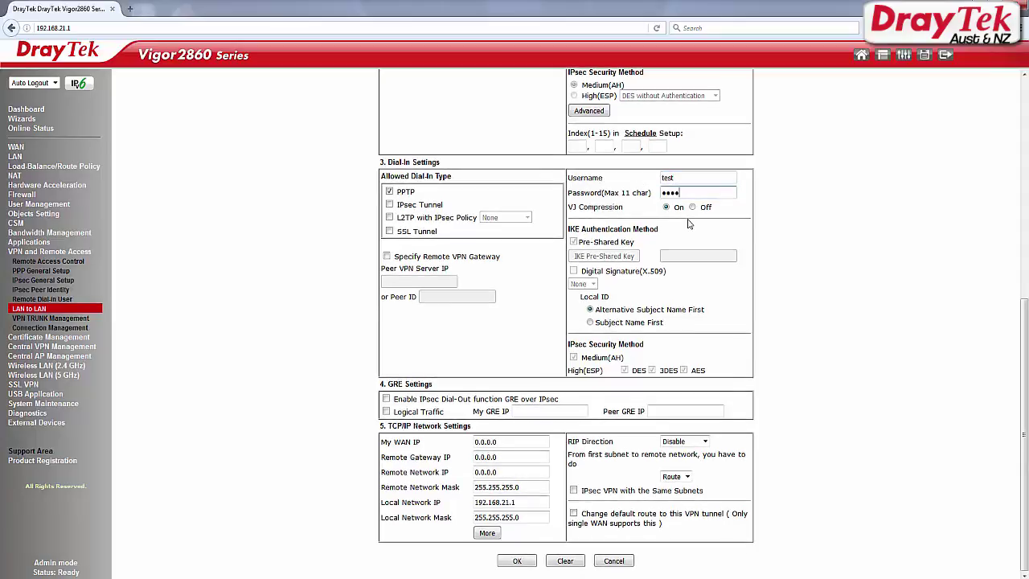
{"action": "left_click", "coordinate": [511, 472]}
{"action": "left_click_drag", "start_coordinate": [510, 472], "coordinate": [465, 472]}
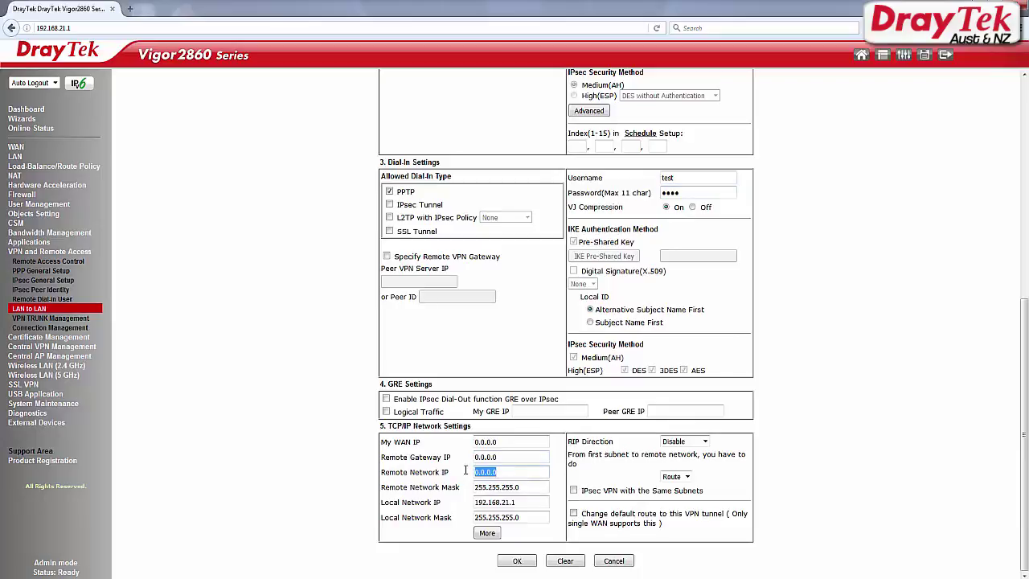
{"action": "type", "text": "192.168.1.1"}
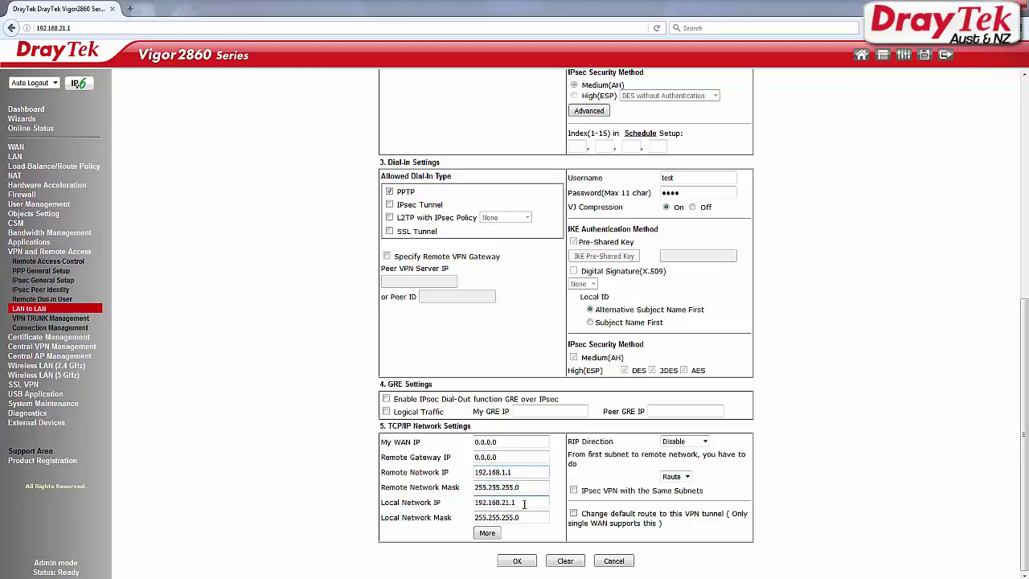
{"action": "left_click_drag", "start_coordinate": [524, 503], "coordinate": [438, 503]}
{"action": "left_click", "coordinate": [527, 517]}
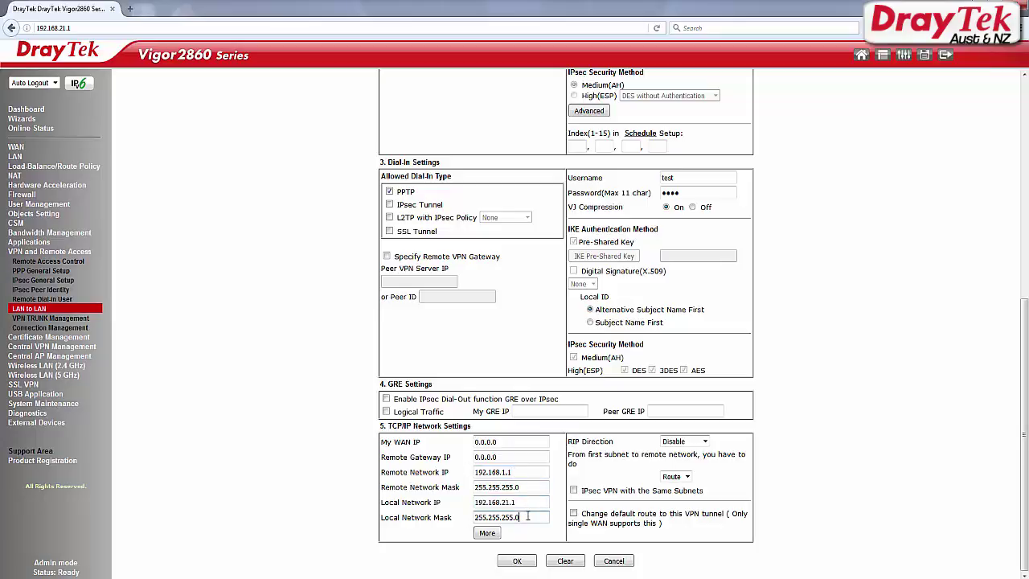
{"action": "left_click", "coordinate": [526, 563]}
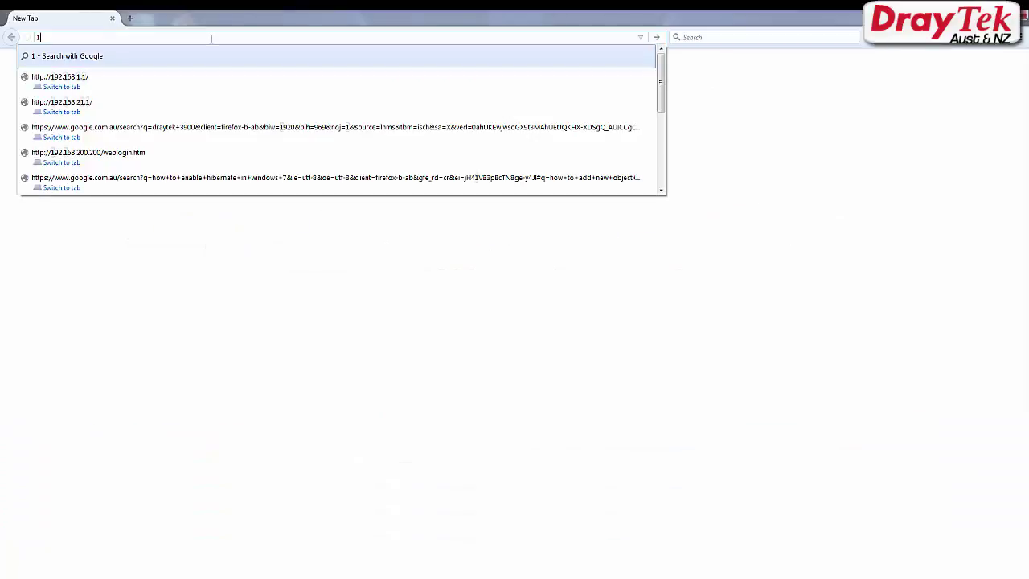
Step: Load the Vigor3900 login page at 192.168.1.1 and enter the administrator username
{"action": "type", "text": "92.168.1.1"}
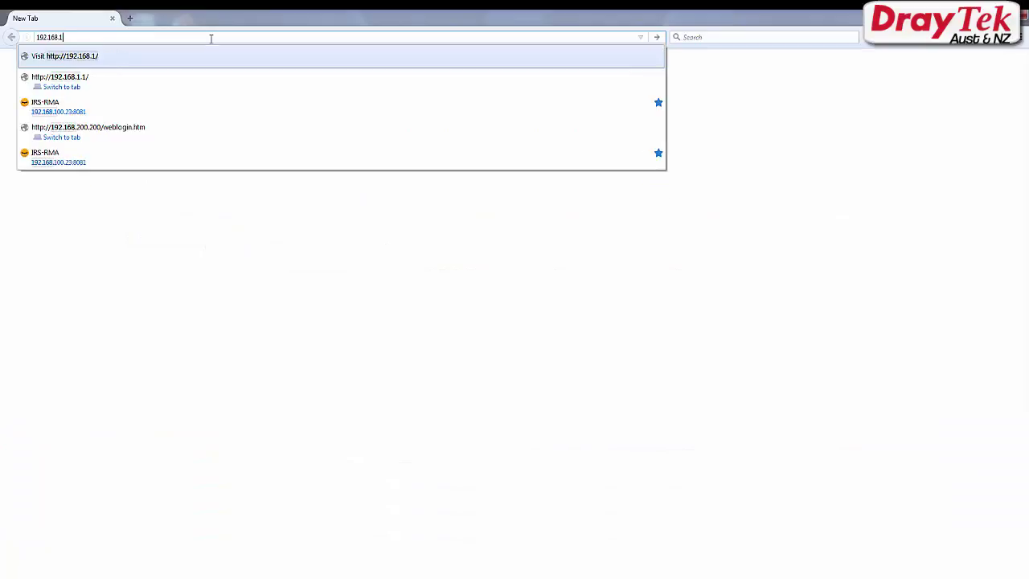
{"action": "key", "text": "Return"}
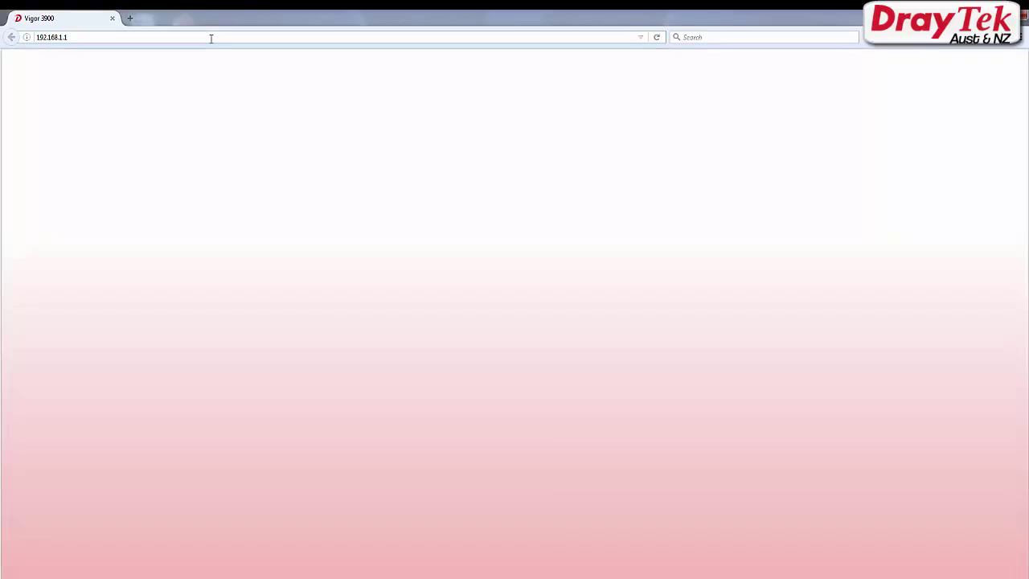
{"action": "type", "text": "admi"}
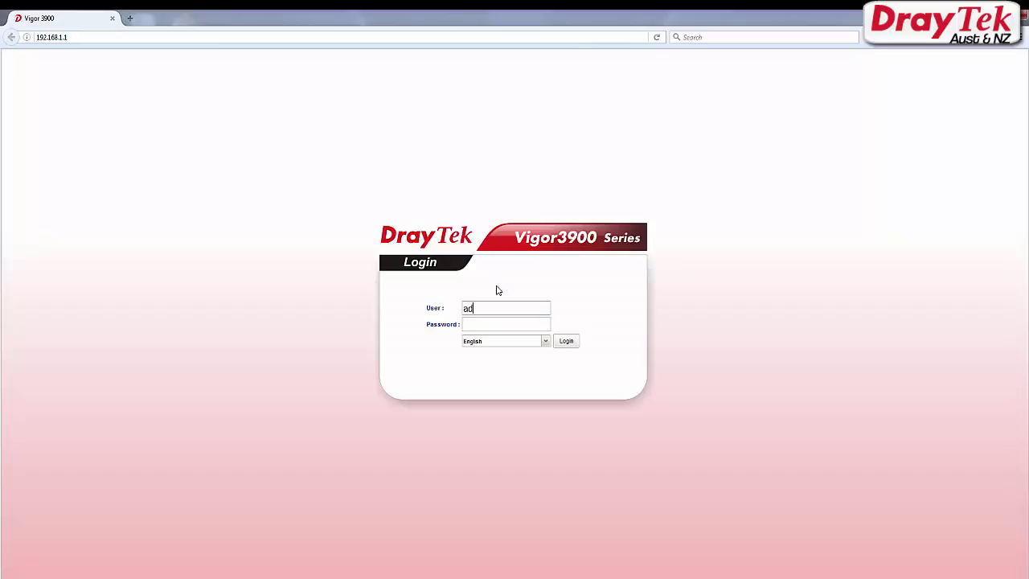
{"action": "type", "text": "n"}
{"action": "key", "text": "Tab"}
{"action": "type", "text": "admin"}
Step: Log in to the Vigor3900 and open VPN and Remote Access > VPN Profiles
{"action": "left_click", "coordinate": [574, 347]}
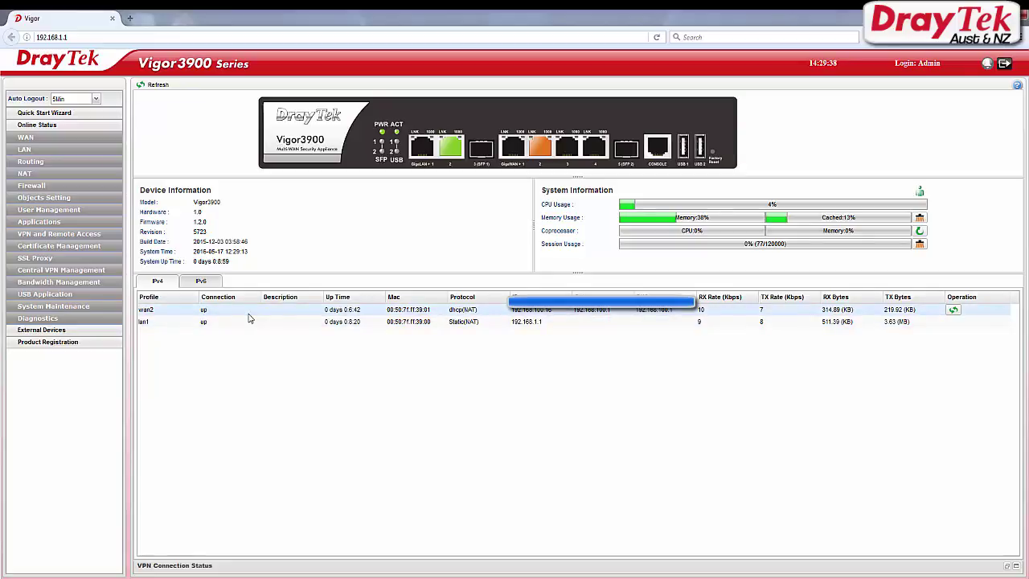
{"action": "left_click", "coordinate": [94, 234]}
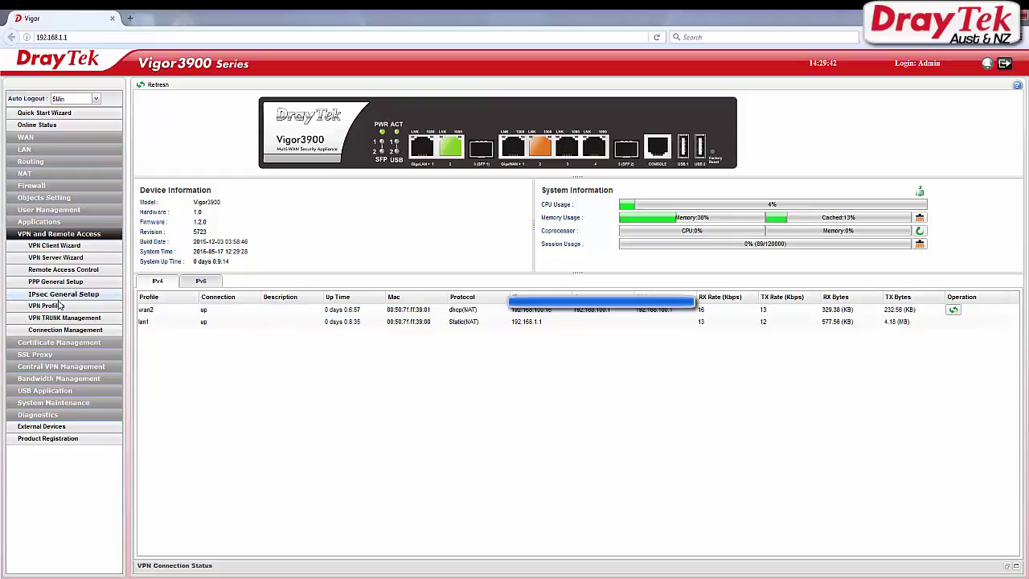
{"action": "left_click", "coordinate": [60, 306]}
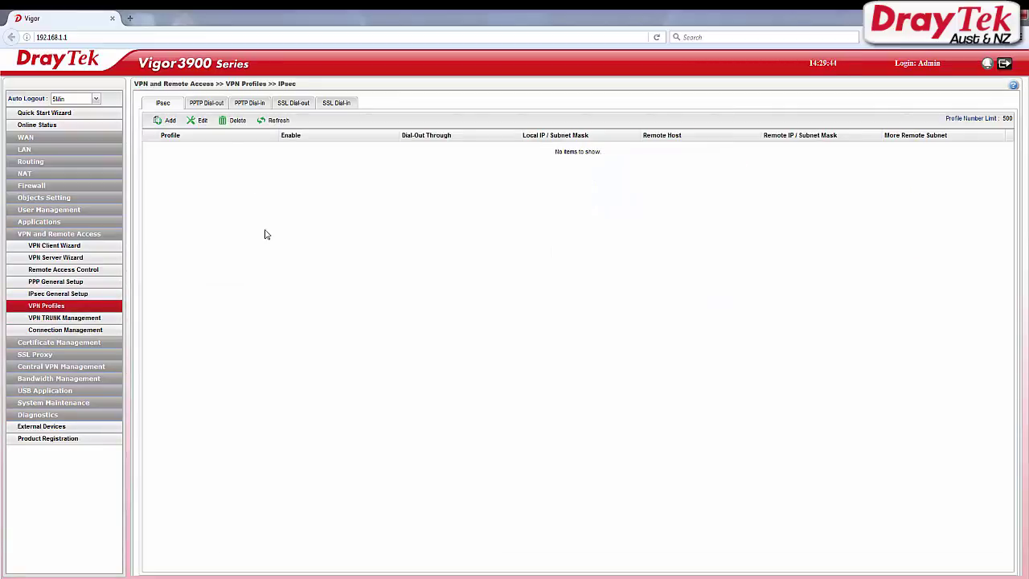
Step: Add a PPTP dial-out profile named PPTP_VPN, enabled and always on, dialing through wan2
{"action": "left_click", "coordinate": [212, 108]}
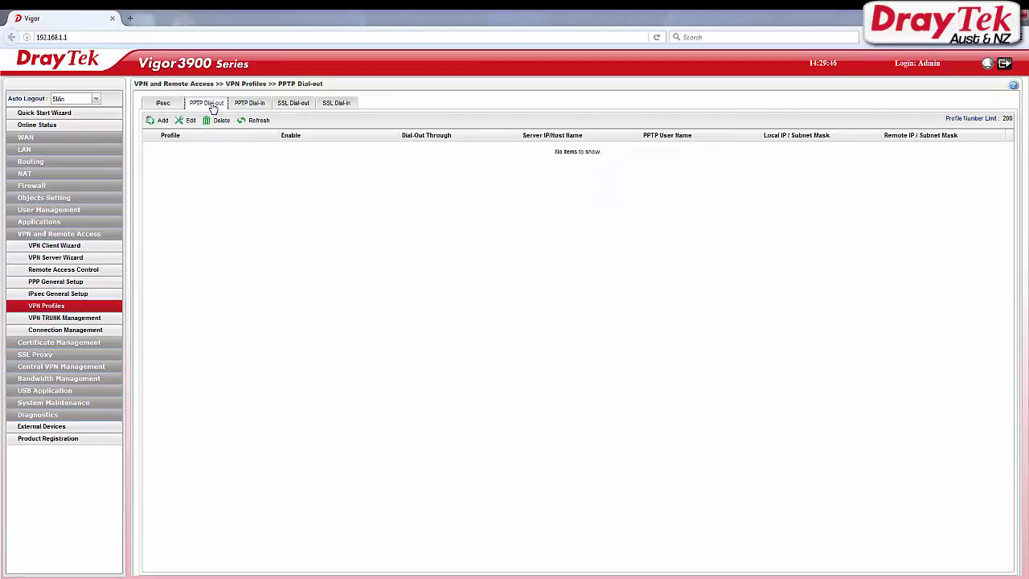
{"action": "left_click", "coordinate": [161, 121]}
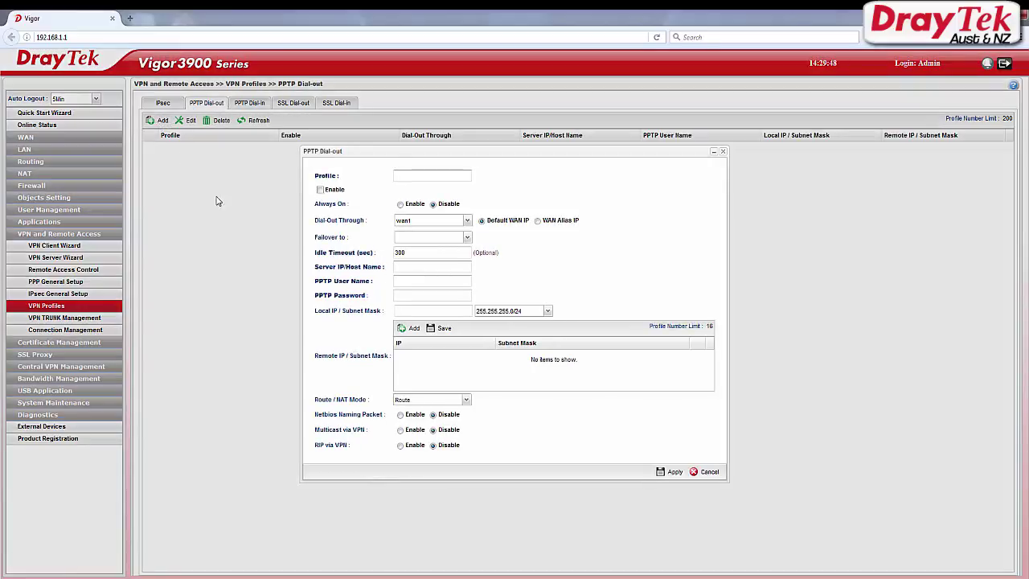
{"action": "left_click", "coordinate": [444, 176]}
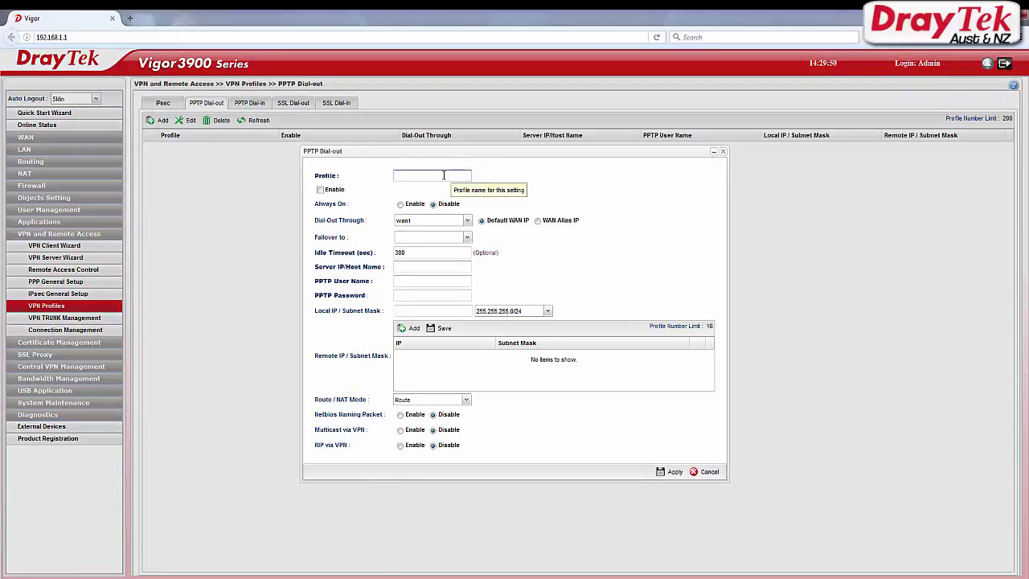
{"action": "type", "text": "PPTP_VPN"}
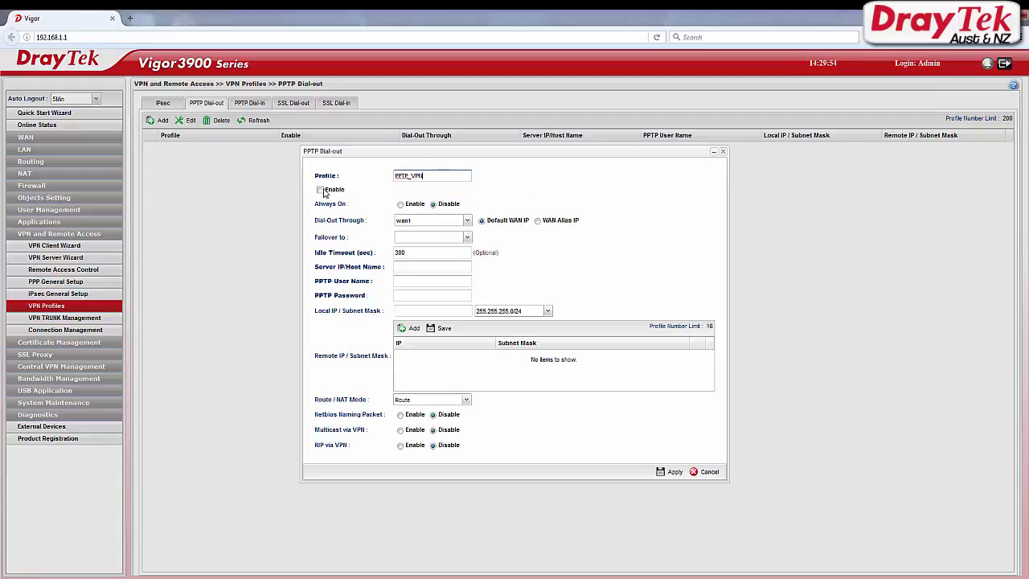
{"action": "left_click", "coordinate": [320, 189]}
{"action": "left_click", "coordinate": [401, 204]}
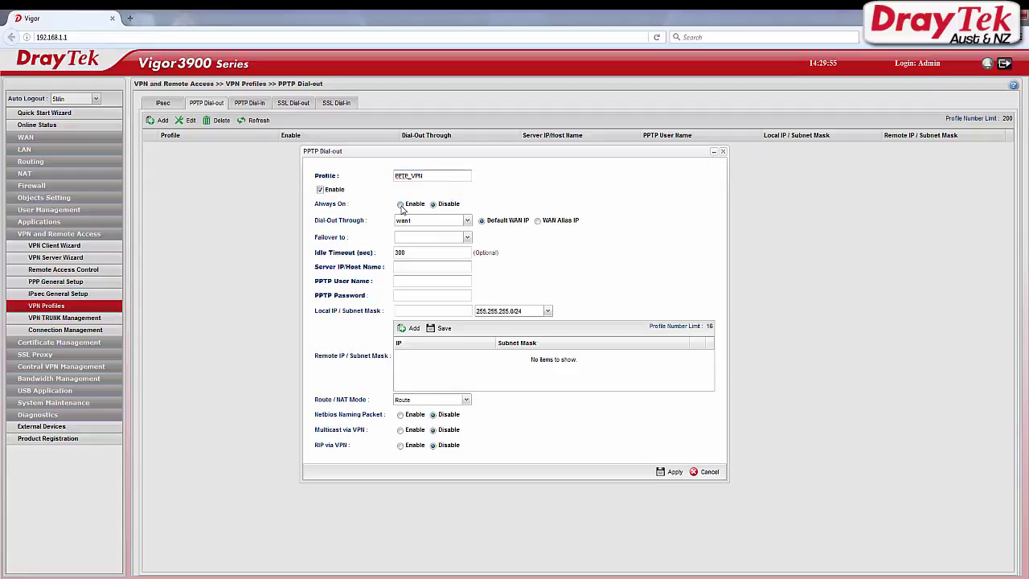
{"action": "left_click", "coordinate": [468, 229]}
{"action": "left_click", "coordinate": [413, 246]}
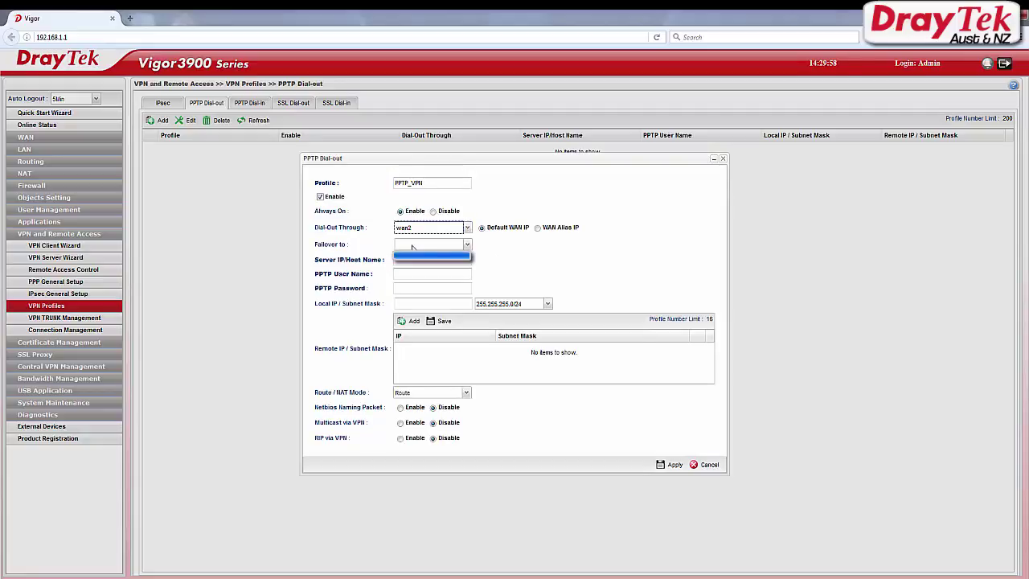
Step: Enter server 124.149.117.237, login credentials, local IP 192.168.1.1/24 and remote subnet 192.168.21.1/255.255.255.0
{"action": "left_click", "coordinate": [411, 262]}
{"action": "type", "text": "19"}
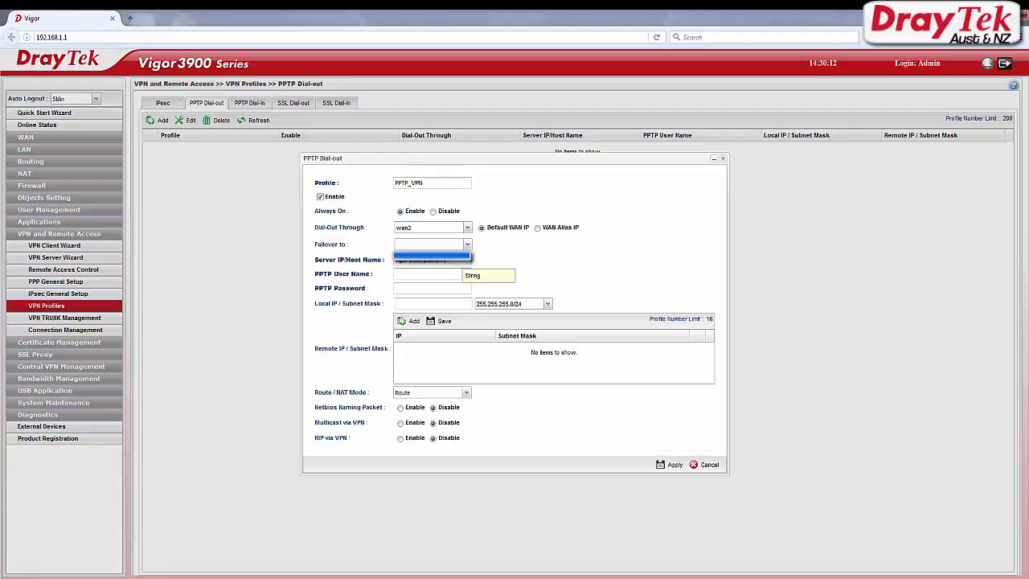
{"action": "left_click", "coordinate": [405, 276]}
{"action": "type", "text": "test"}
{"action": "left_click", "coordinate": [408, 286]}
{"action": "type", "text": "test"}
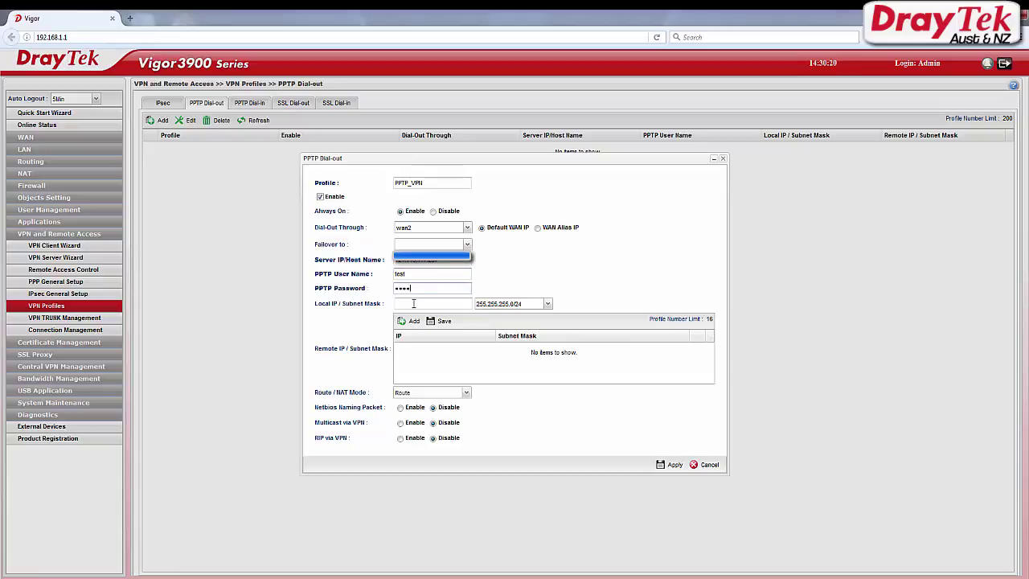
{"action": "left_click", "coordinate": [413, 303]}
{"action": "left_click", "coordinate": [411, 324]}
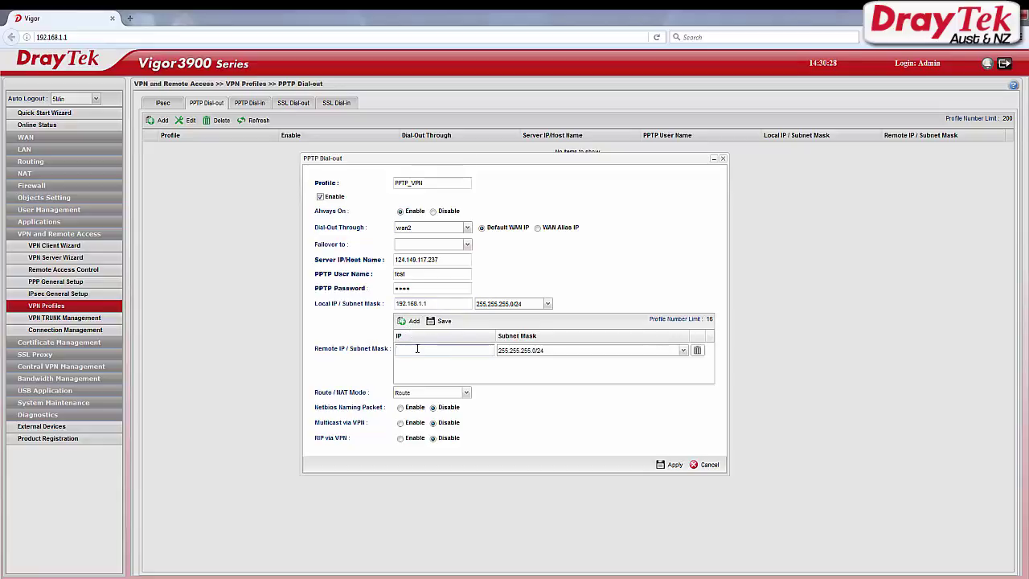
{"action": "type", "text": "192.168.21.1"}
{"action": "left_click", "coordinate": [671, 466]}
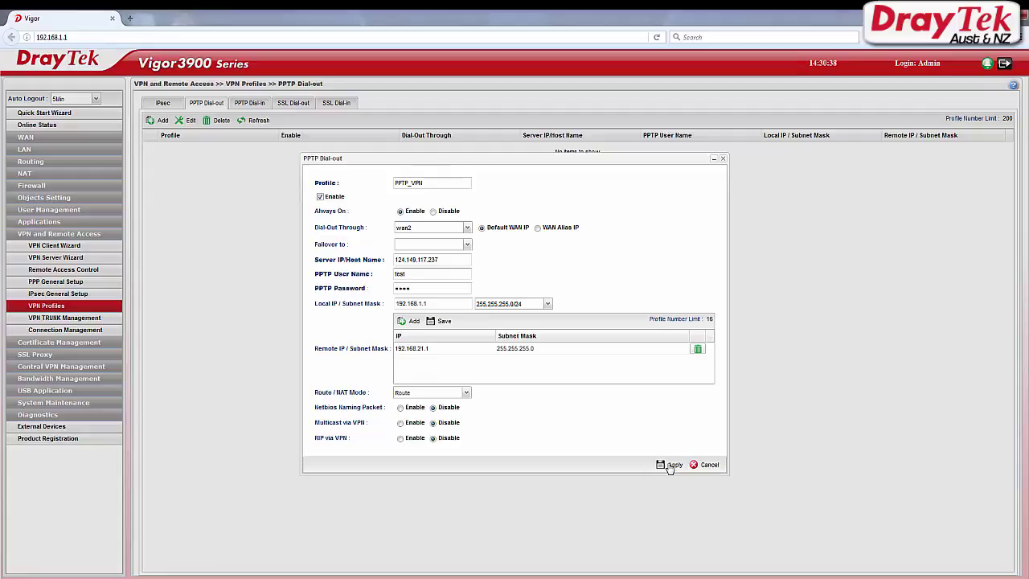
Step: Apply the PPTP_VPN profile and check Connection Management shows it connected over wan2
{"action": "left_click", "coordinate": [672, 466]}
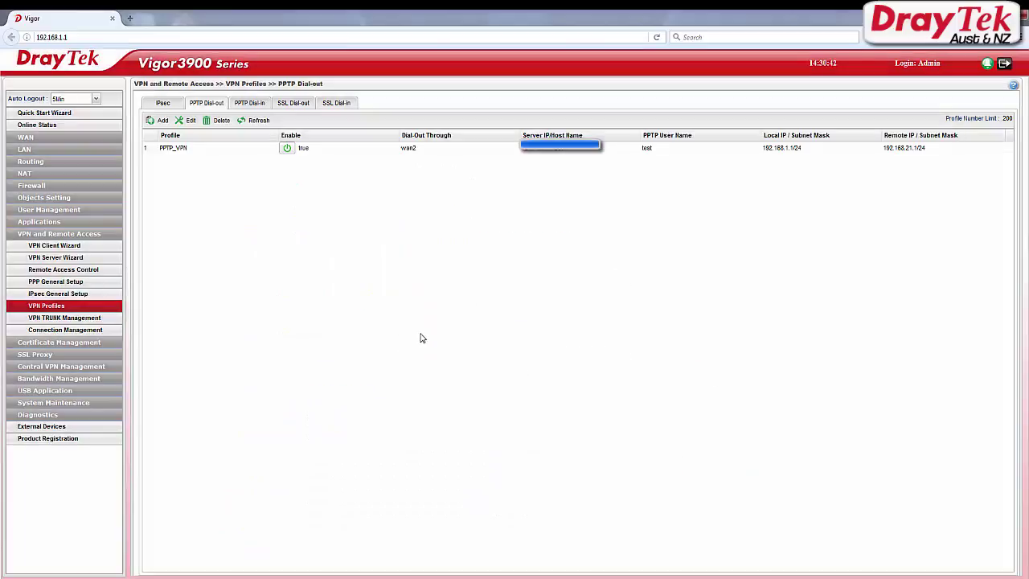
{"action": "left_click", "coordinate": [105, 331]}
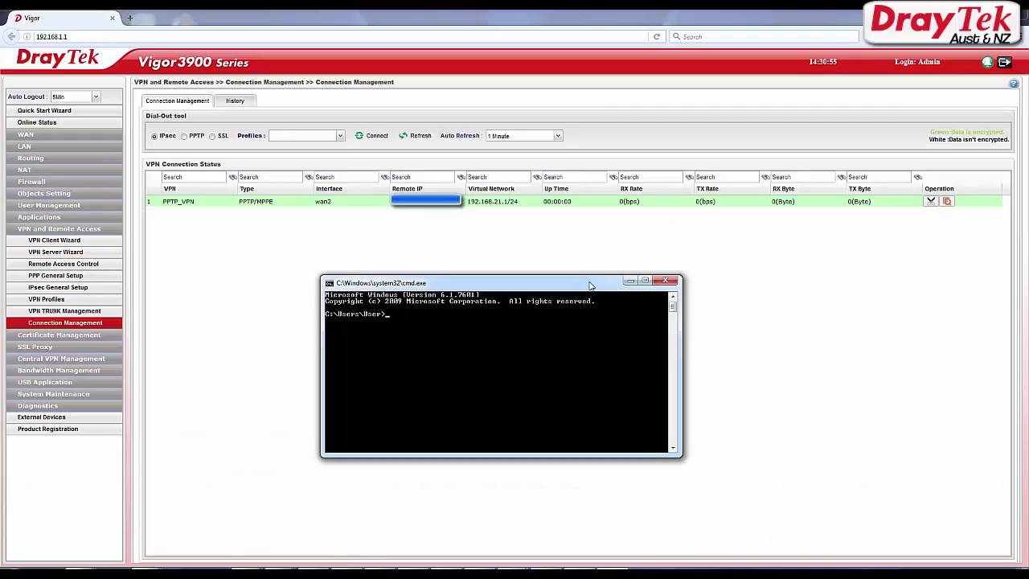
Step: Run ping 192.168.21.1 in Command Prompt to test the tunnel
{"action": "type", "text": "ing 192.168.21.1"}
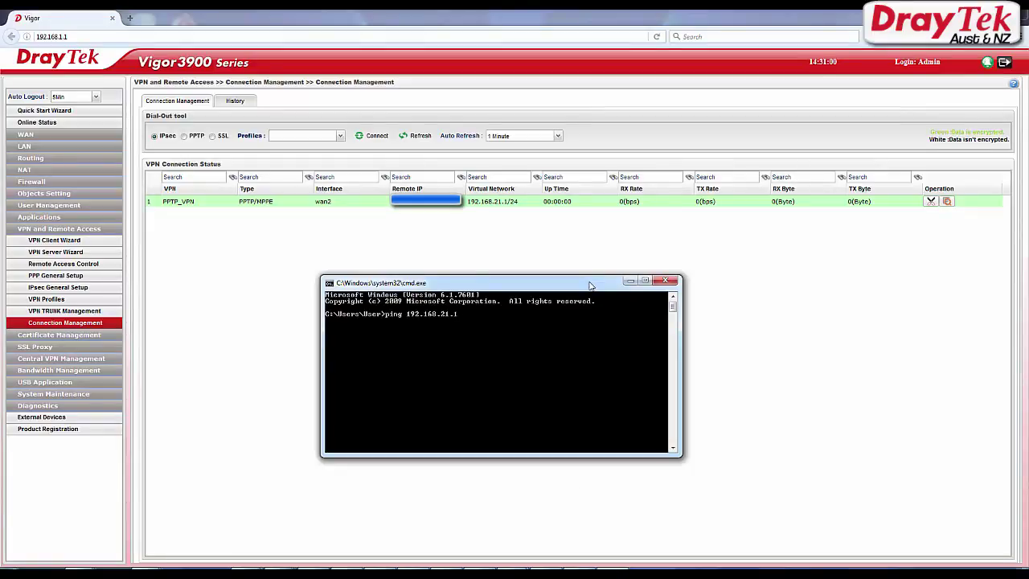
{"action": "key", "text": "Return"}
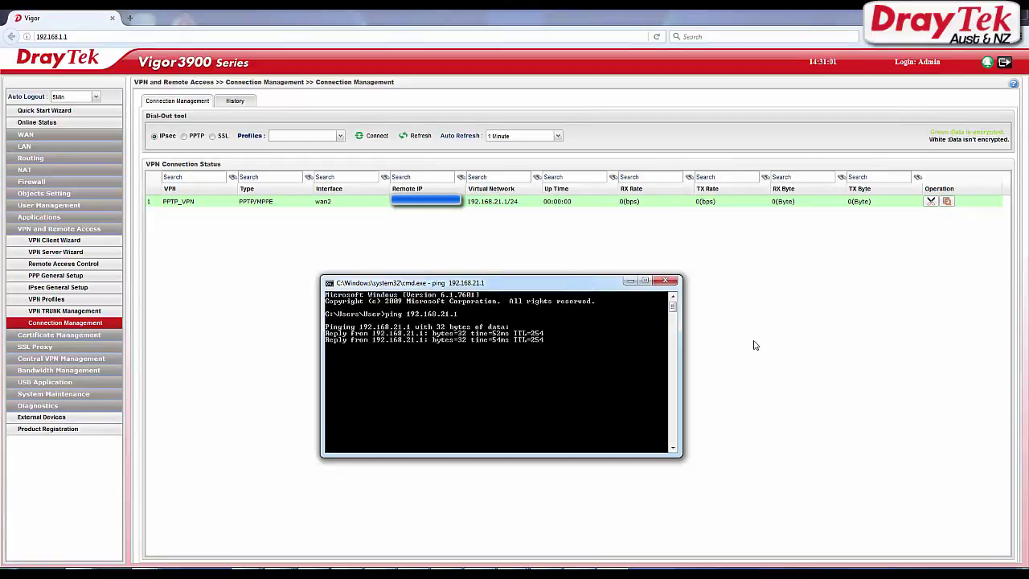